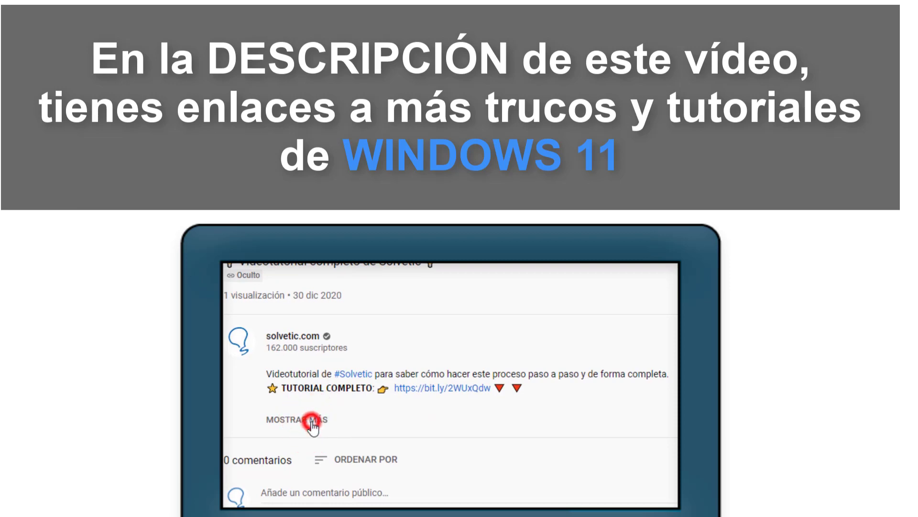
{"action": "left_click", "coordinate": [312, 423]}
{"action": "scroll", "coordinate": [313, 420], "scroll_direction": "down", "scroll_amount": 2}
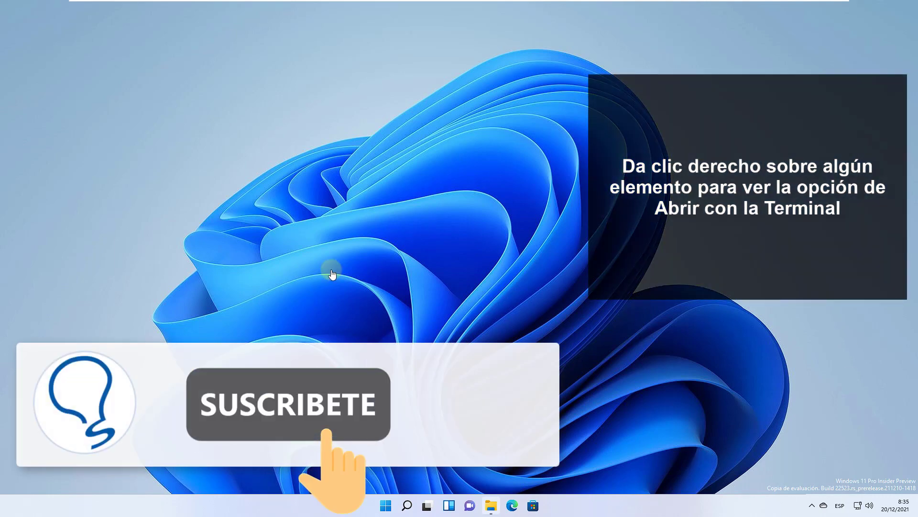
- Check the PerfLogs folder's context menu on drive C: for the Windows Terminal entry, then minimize the File Explorer window
{"action": "key", "text": "alt+Tab"}
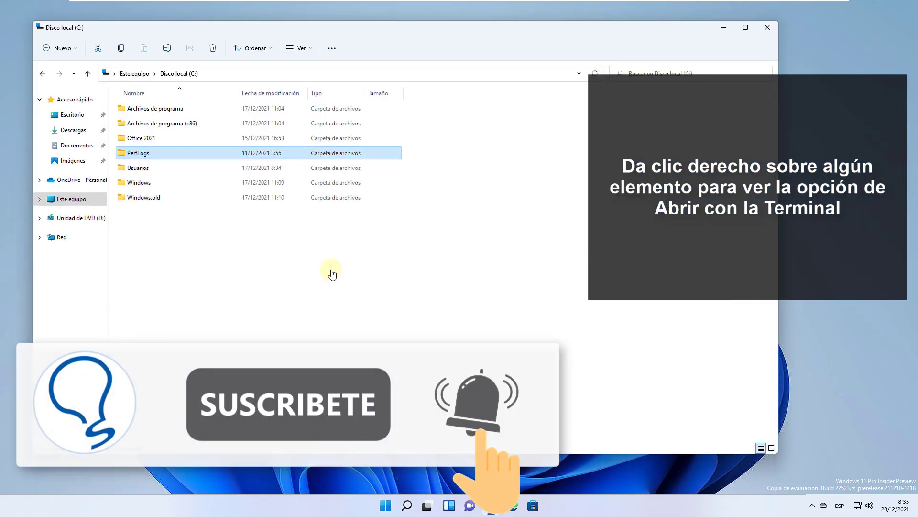
{"action": "key", "text": "Menu"}
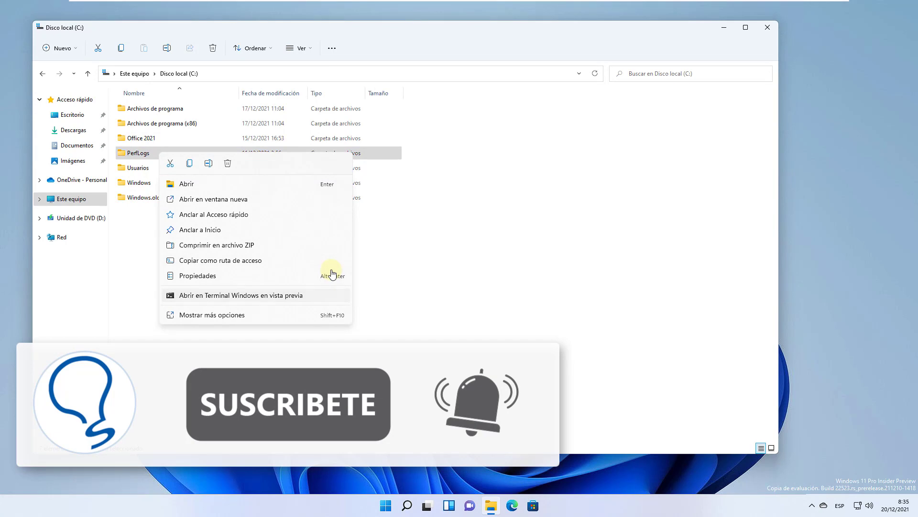
{"action": "left_click", "coordinate": [459, 268]}
{"action": "left_click", "coordinate": [724, 27]}
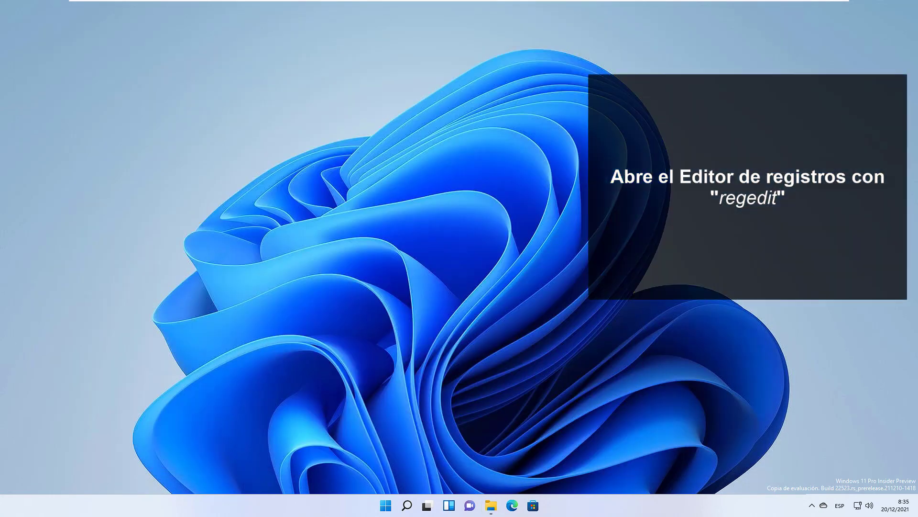
- Search Windows for "regedit" and open the Registry Editor, allowing it to make changes
{"action": "key", "text": "super"}
{"action": "type", "text": "regedit"}
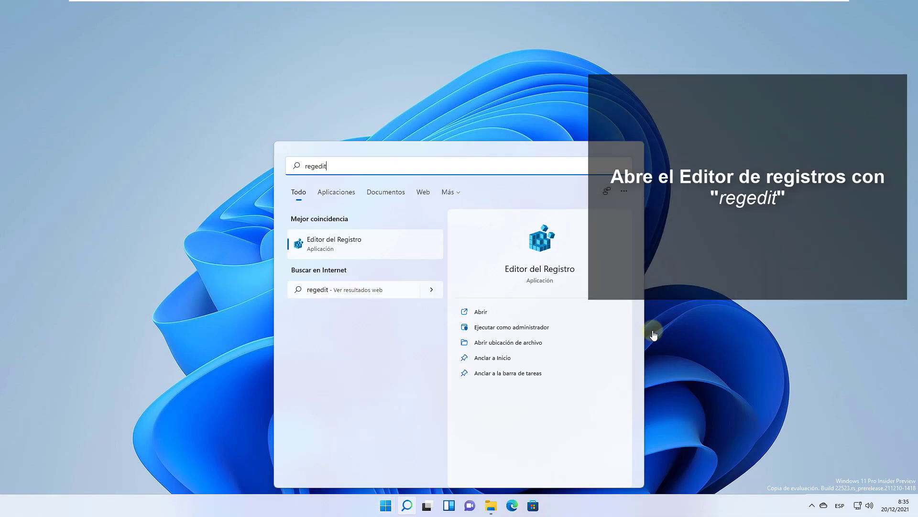
{"action": "key", "text": "Return"}
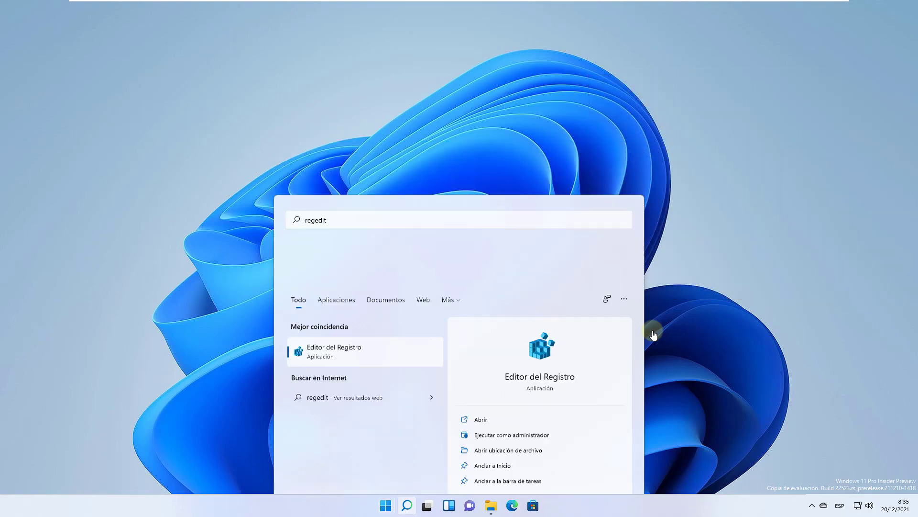
{"action": "key", "text": "Left"}
{"action": "key", "text": "Return"}
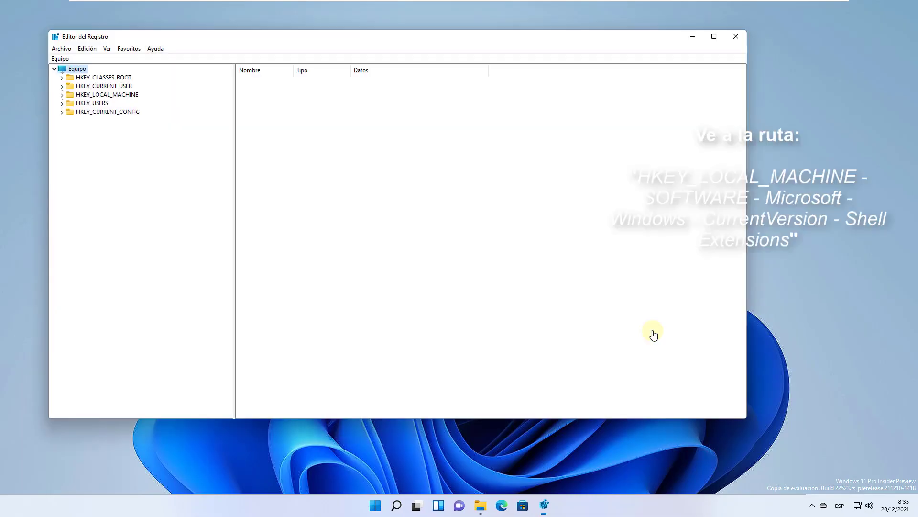
- Go to the registry key HKEY_LOCAL_MACHINE\SOFTWARE\Microsoft\Windows\CurrentVersion\Shell Extensions and expand it
{"action": "left_click", "coordinate": [62, 95]}
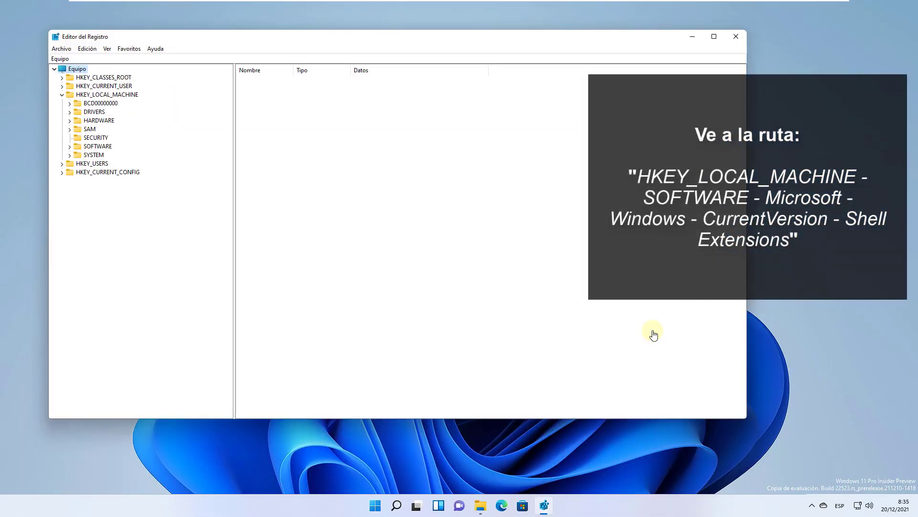
{"action": "left_click", "coordinate": [70, 147]}
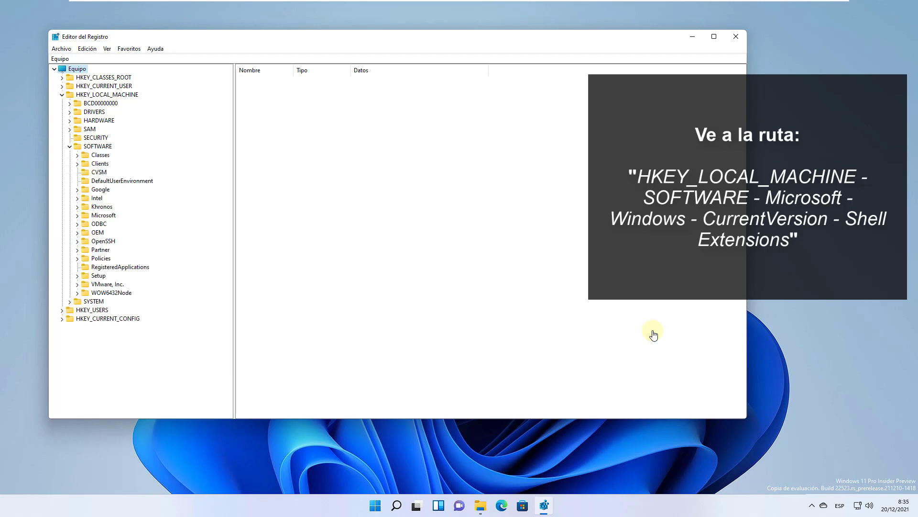
{"action": "left_click", "coordinate": [77, 216]}
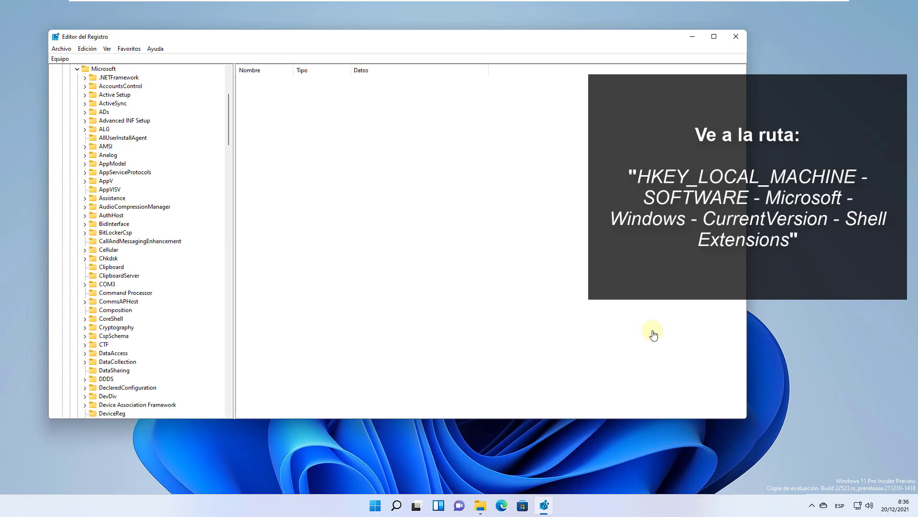
{"action": "scroll", "coordinate": [138, 240], "scroll_direction": "down", "scroll_amount": 20}
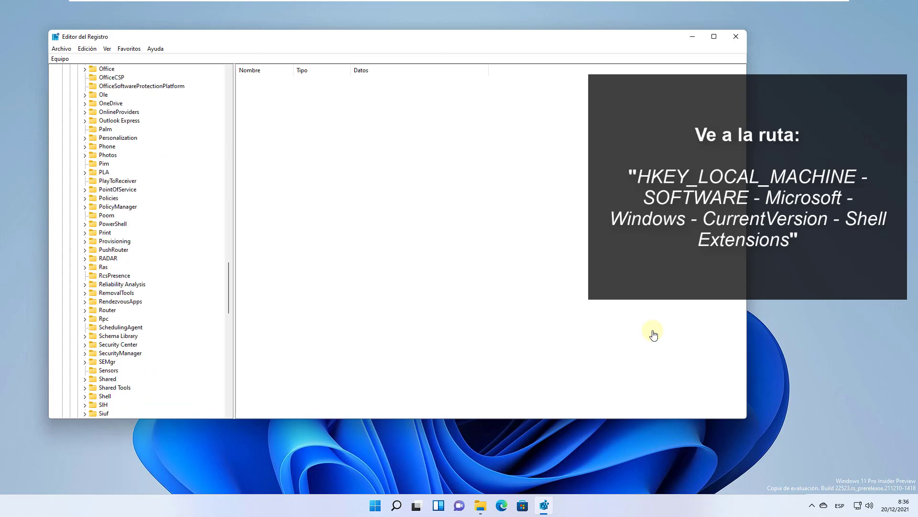
{"action": "scroll", "coordinate": [139, 239], "scroll_direction": "down", "scroll_amount": 20}
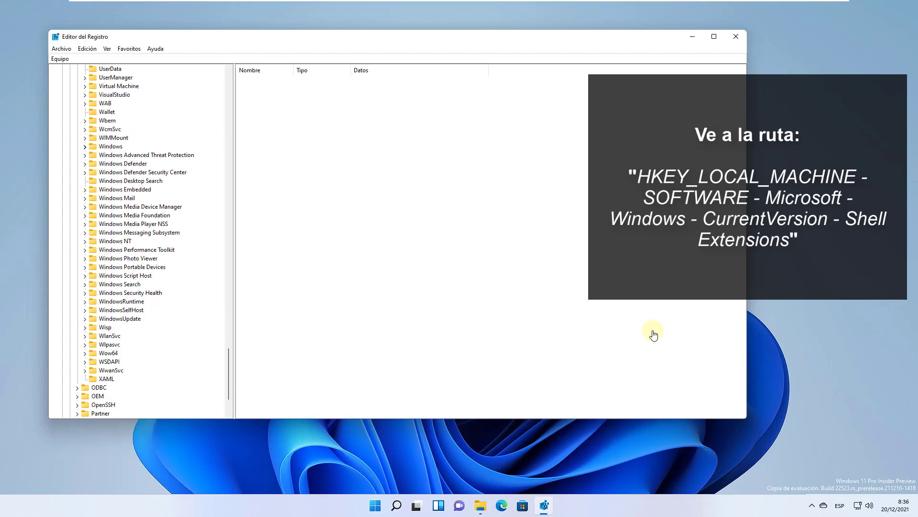
{"action": "left_click", "coordinate": [84, 147]}
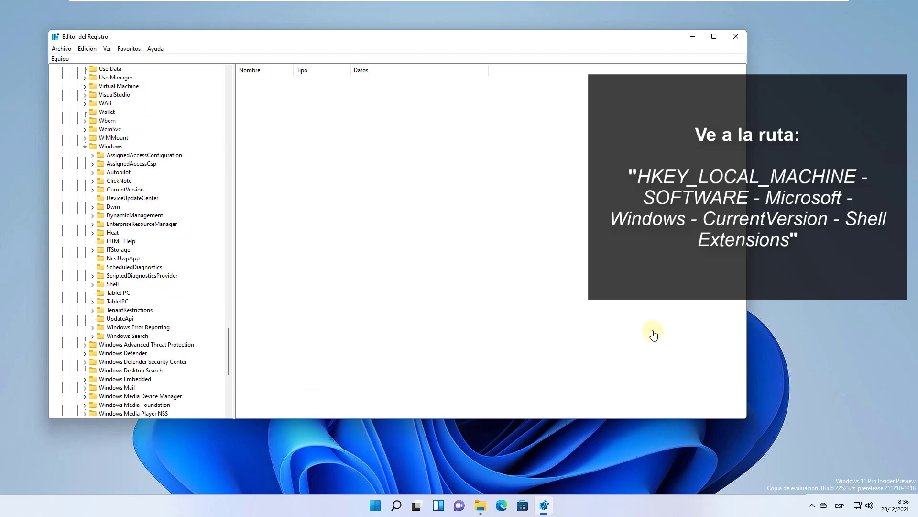
{"action": "left_click", "coordinate": [93, 189]}
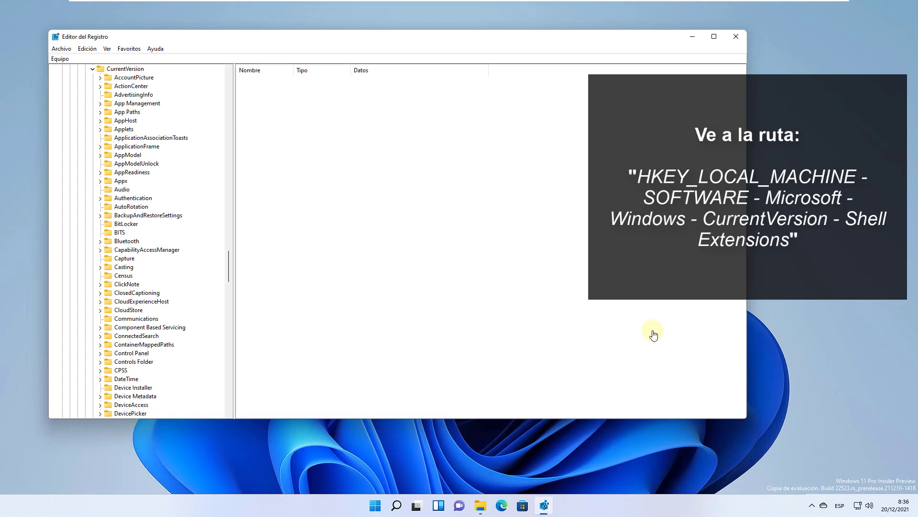
{"action": "scroll", "coordinate": [139, 239], "scroll_direction": "down", "scroll_amount": 20}
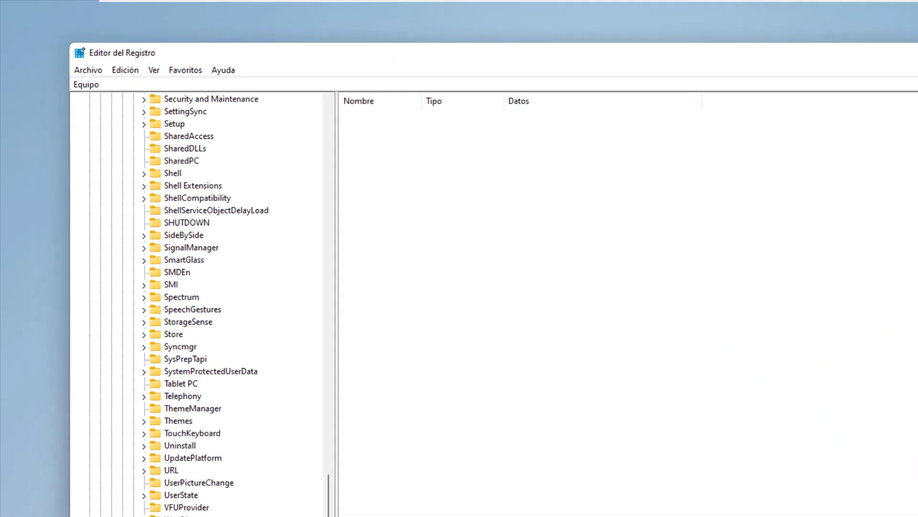
{"action": "left_click", "coordinate": [134, 129]}
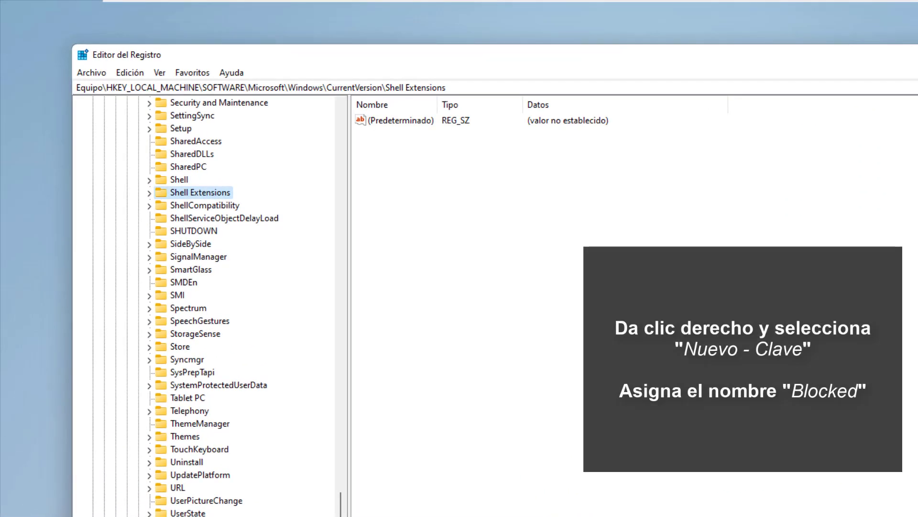
{"action": "left_click", "coordinate": [149, 193]}
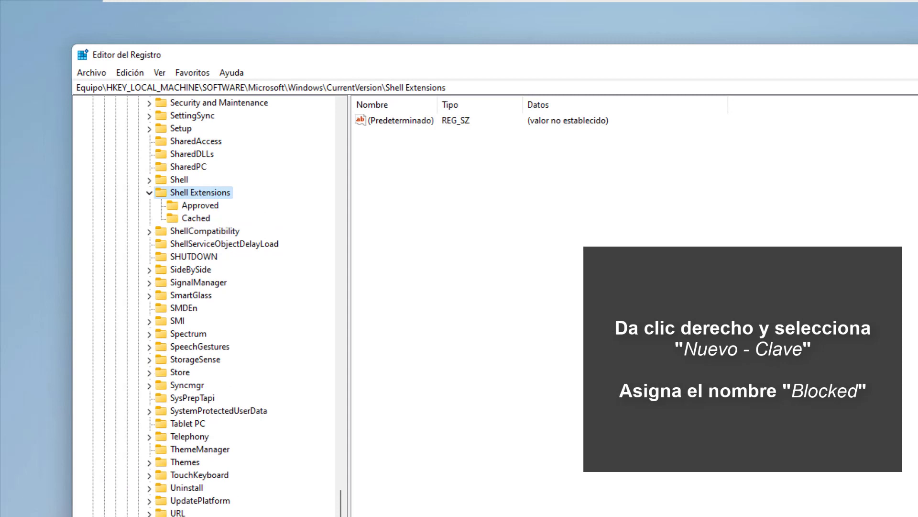
- Create a new key named Blocked under Shell Extensions
{"action": "right_click", "coordinate": [216, 197]}
{"action": "key", "text": "n"}
{"action": "key", "text": "Down"}
{"action": "key", "text": "Return"}
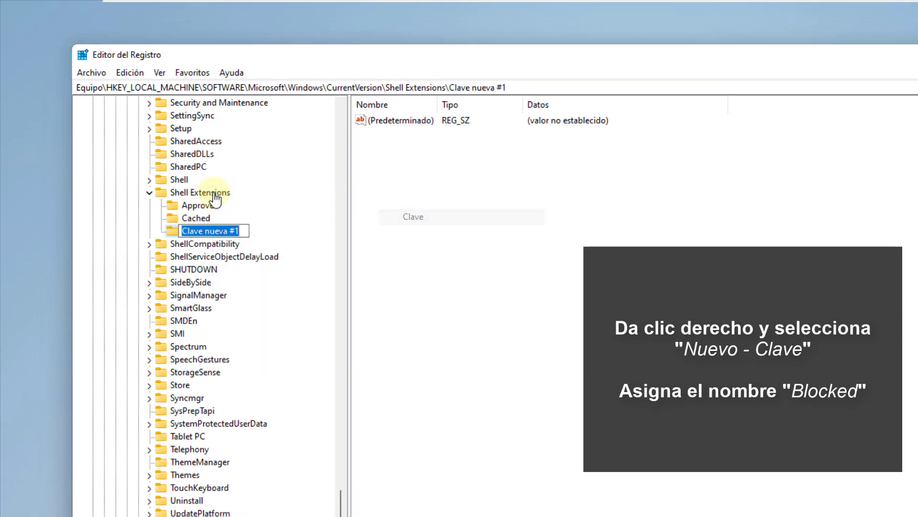
{"action": "type", "text": "Blocked"}
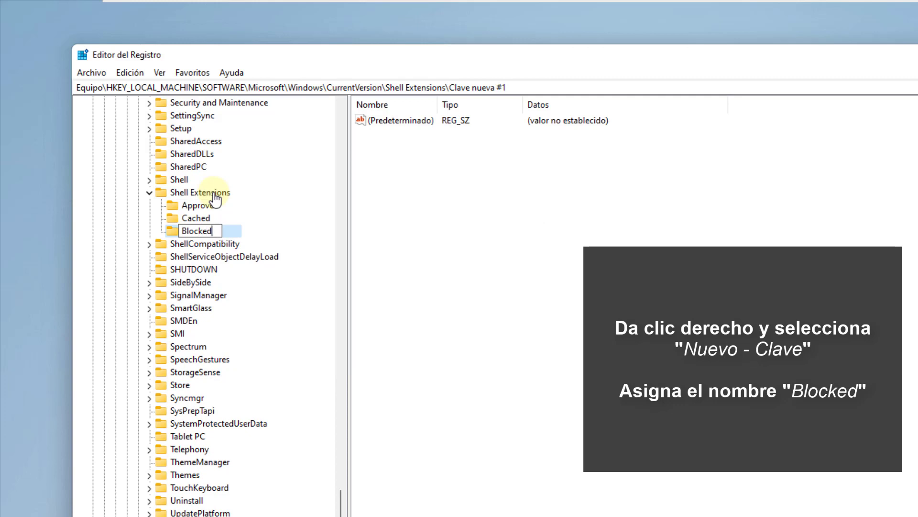
{"action": "key", "text": "Return"}
{"action": "left_click", "coordinate": [683, 257]}
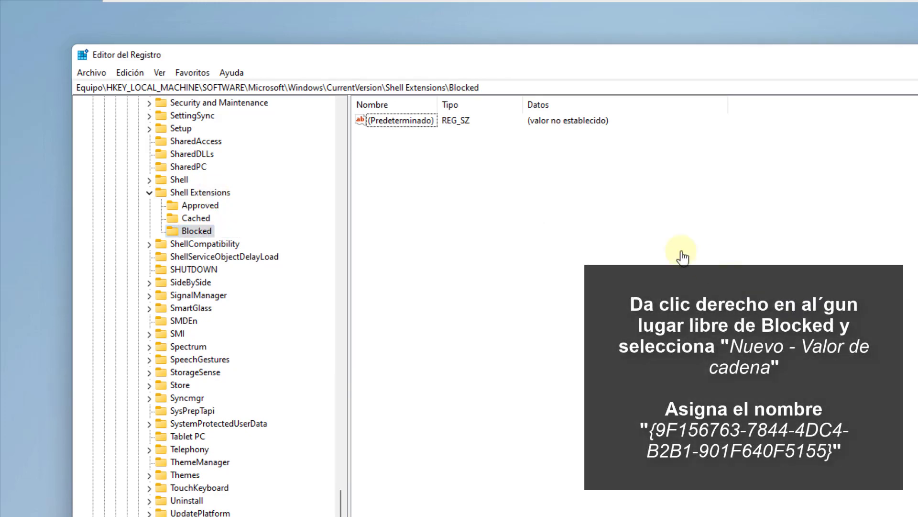
{"action": "key", "text": "shift+F10"}
{"action": "key", "text": "n"}
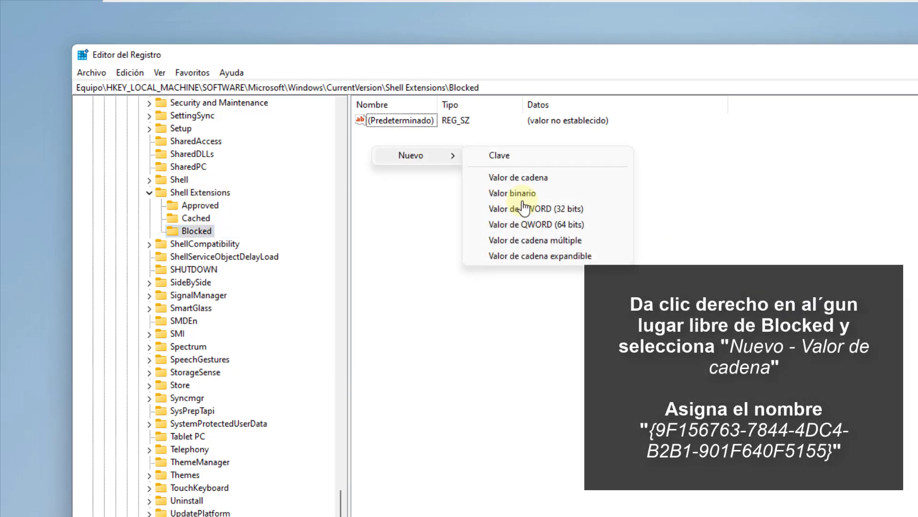
{"action": "key", "text": "Down"}
{"action": "key", "text": "Return"}
{"action": "key", "text": "ctrl+v"}
{"action": "key", "text": "Return"}
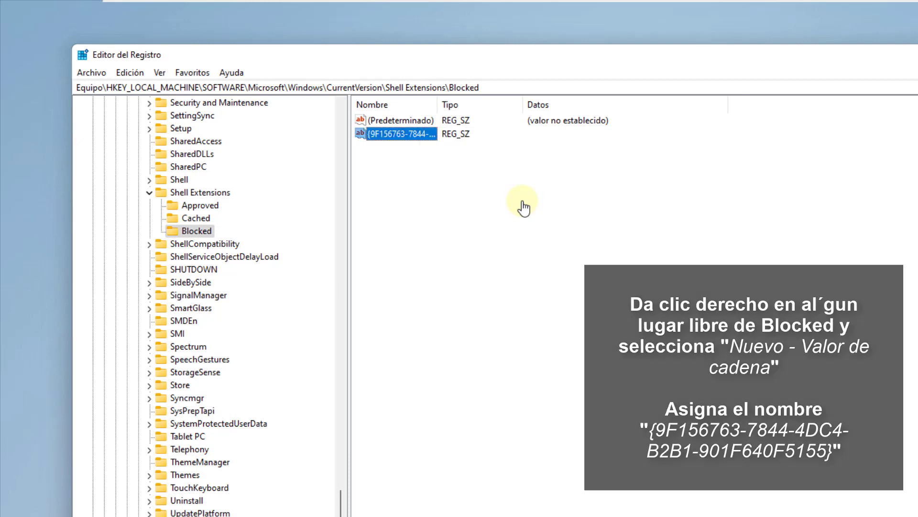
{"action": "left_click_drag", "start_coordinate": [437, 104], "coordinate": [549, 105]}
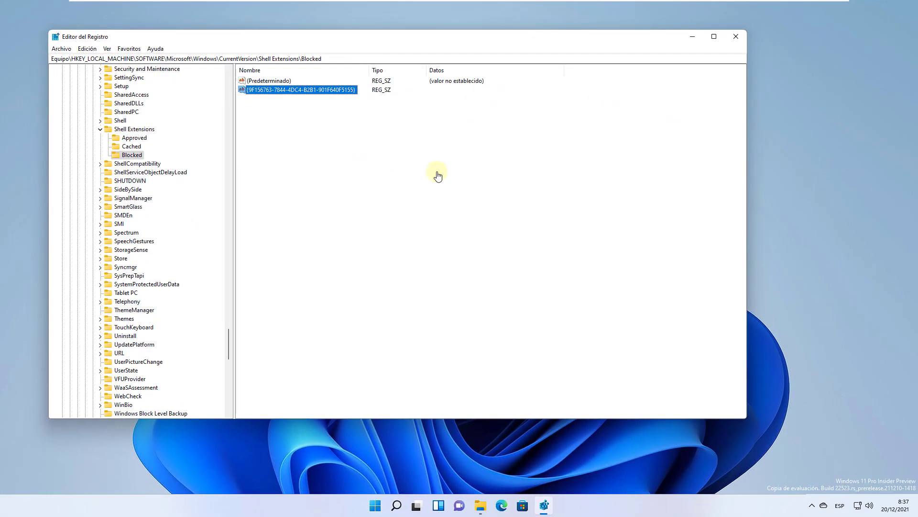
{"action": "left_click", "coordinate": [692, 37]}
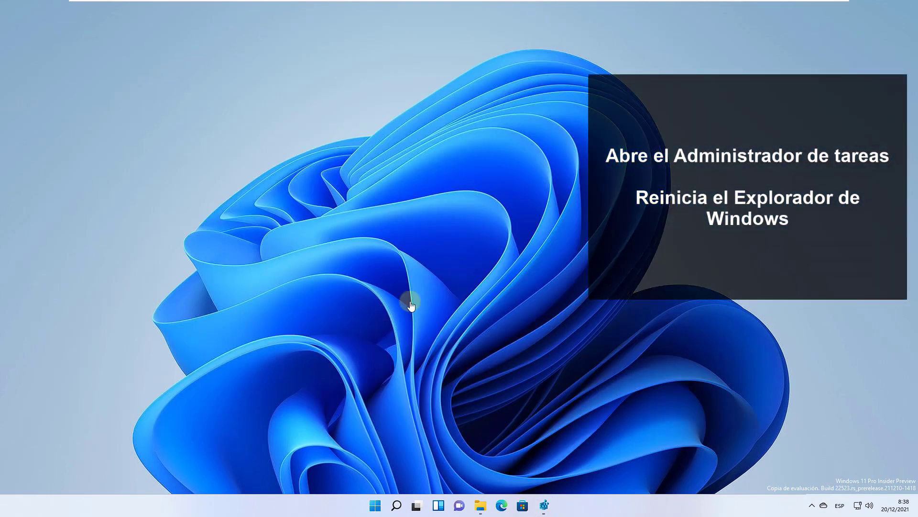
- Open Task Manager and restart the Windows Explorer (Explorador de Windows) process
{"action": "key", "text": "super+x"}
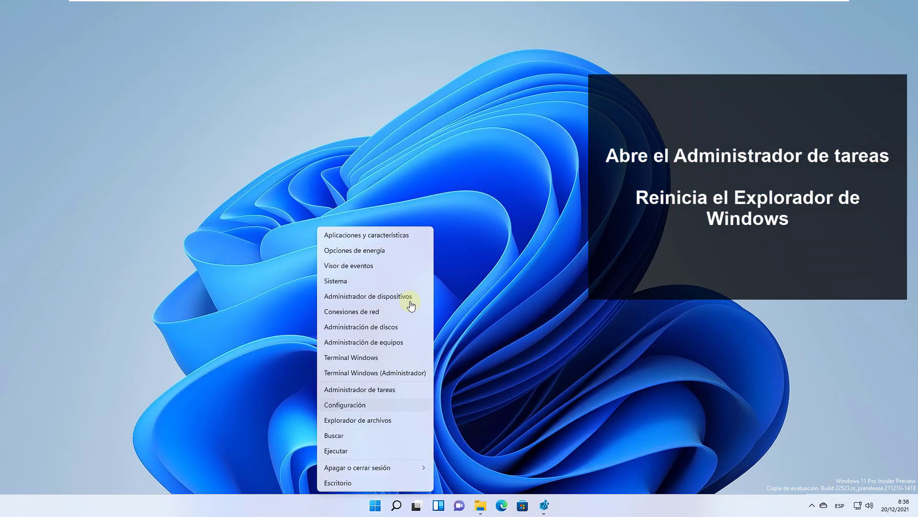
{"action": "key", "text": "t"}
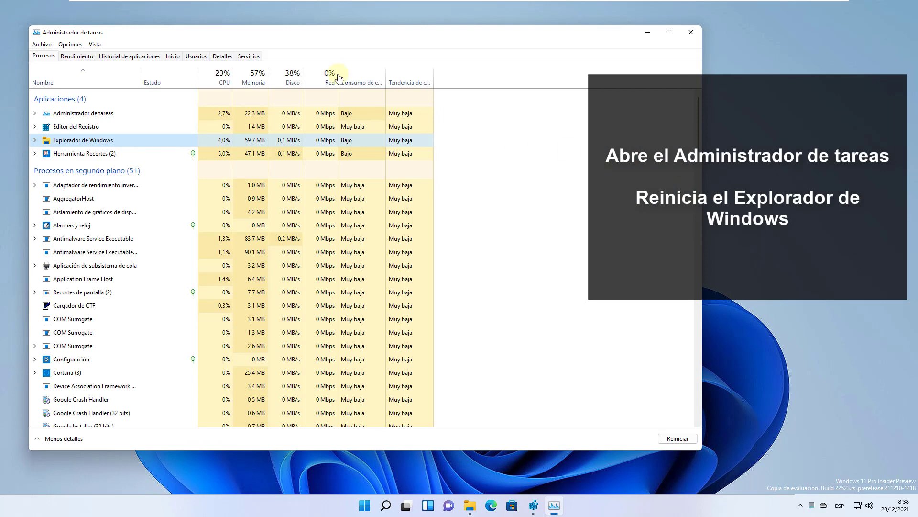
{"action": "right_click", "coordinate": [107, 143]}
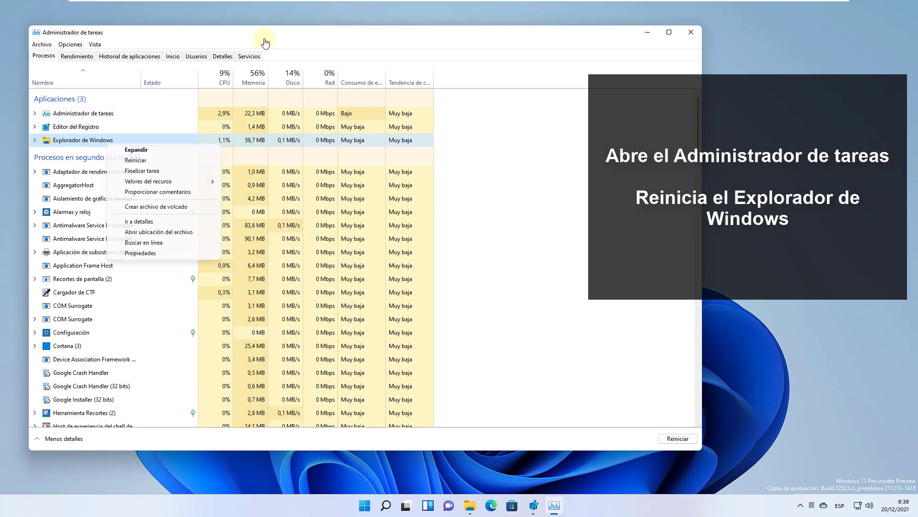
{"action": "left_click", "coordinate": [135, 161]}
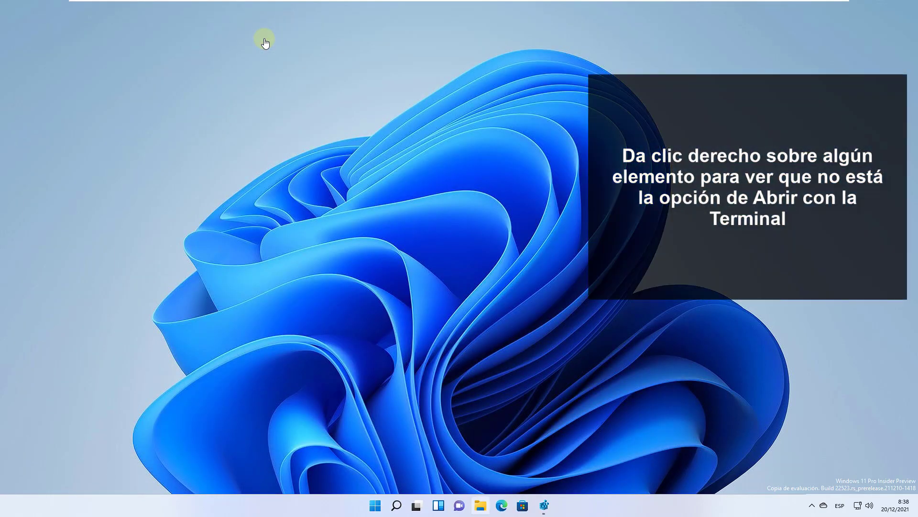
- Open drive C: in File Explorer, check the PerfLogs folder's context menu for the Terminal entry, and close the window
{"action": "key", "text": "super+e"}
{"action": "key", "text": "c"}
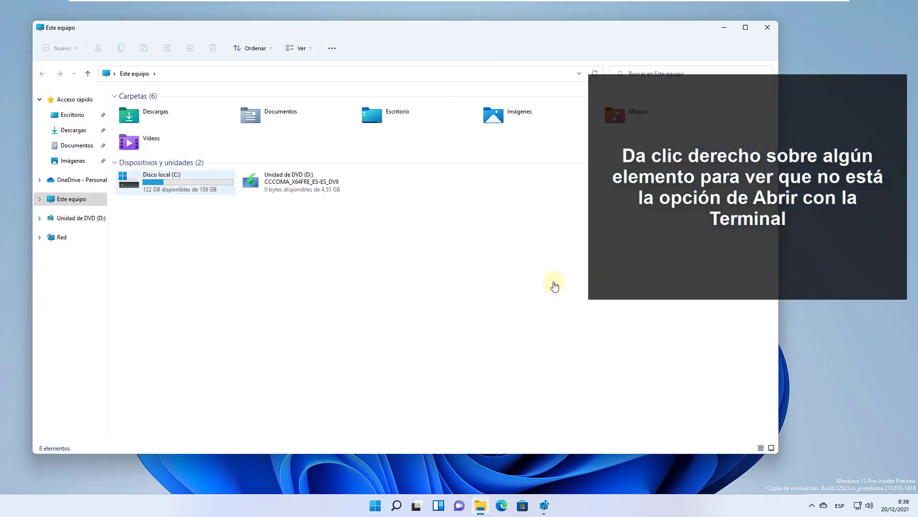
{"action": "key", "text": "Return"}
{"action": "key", "text": "p"}
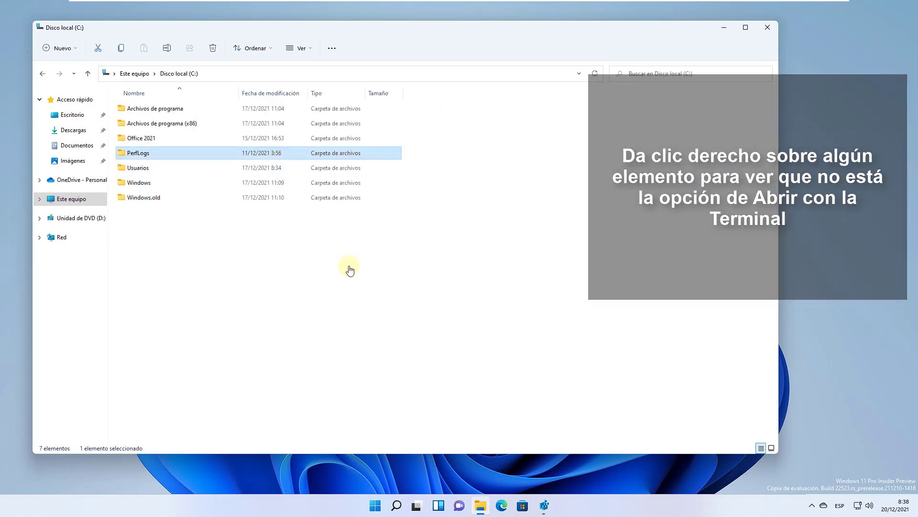
{"action": "key", "text": "shift+F10"}
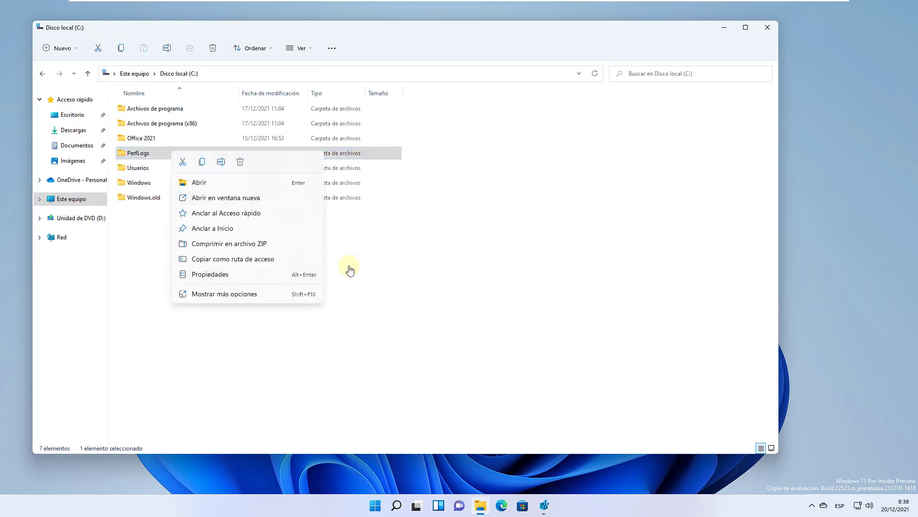
{"action": "left_click", "coordinate": [350, 271]}
{"action": "key", "text": "ctrl+w"}
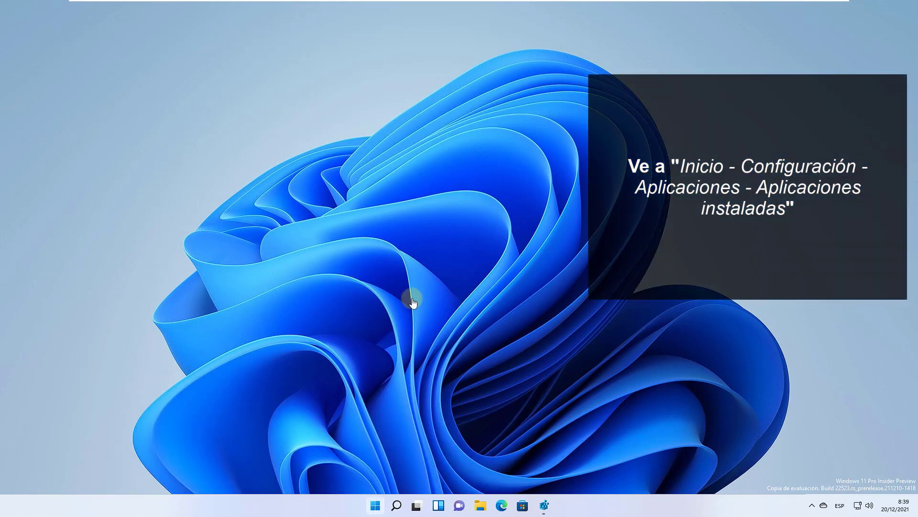
- Open the installed applications list (Aplicaciones instaladas) in Windows Settings and look through it
{"action": "left_click", "coordinate": [375, 505]}
{"action": "left_click", "coordinate": [574, 222]}
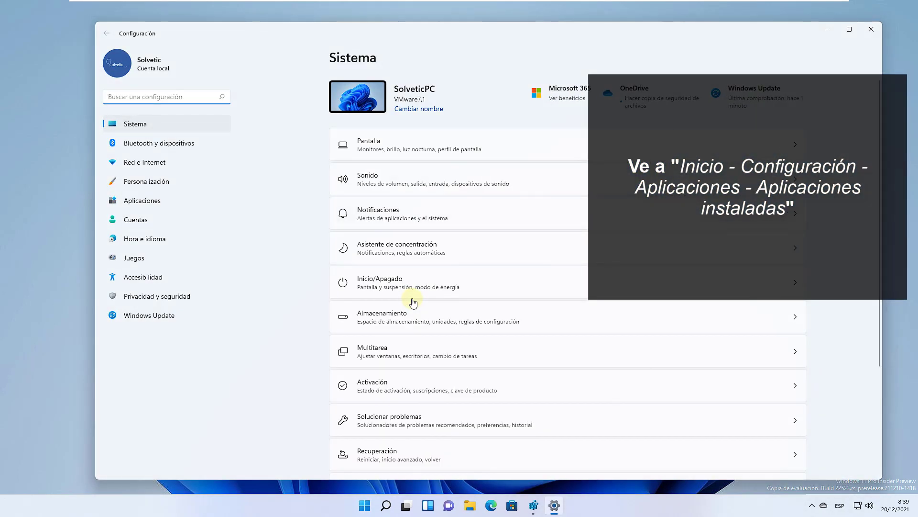
{"action": "left_click", "coordinate": [142, 200]}
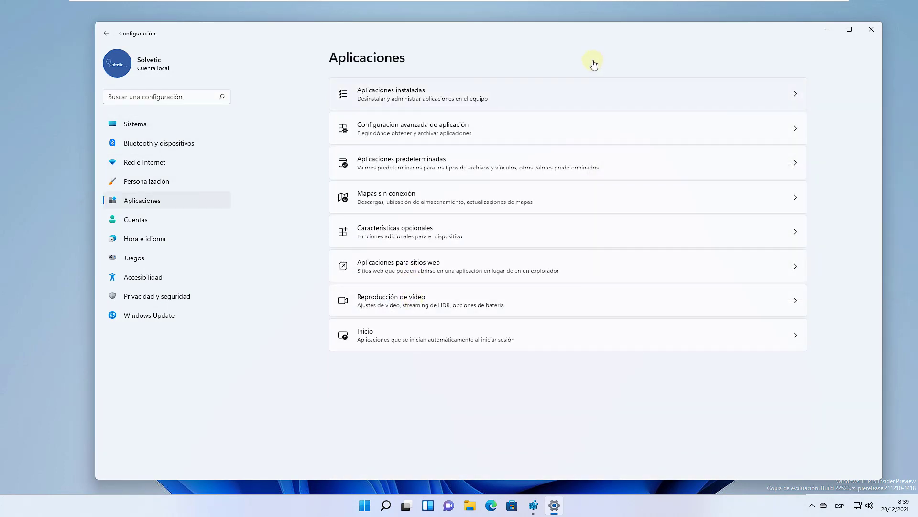
{"action": "left_click", "coordinate": [594, 91]}
{"action": "scroll", "coordinate": [647, 74], "scroll_direction": "down", "scroll_amount": 3}
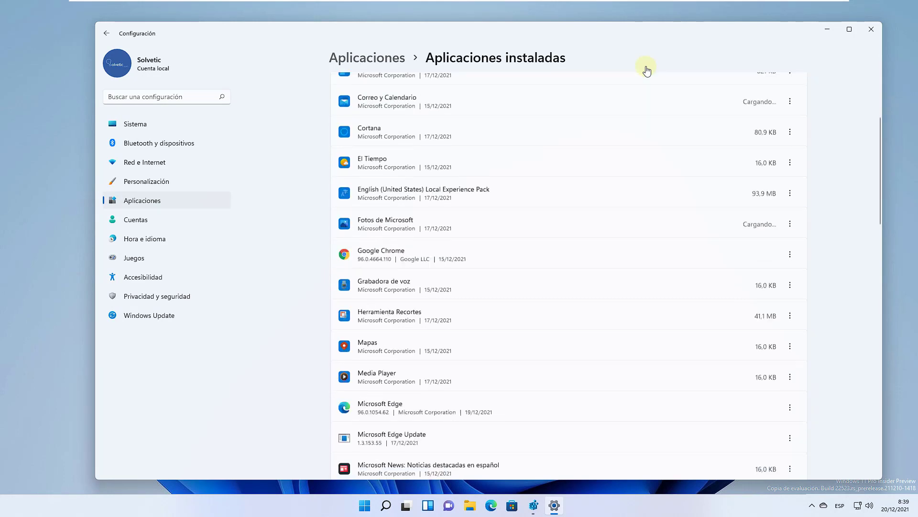
- Uninstall Windows Terminal from the installed applications list, confirm the removal, and close Settings
{"action": "scroll", "coordinate": [647, 70], "scroll_direction": "down", "scroll_amount": 15}
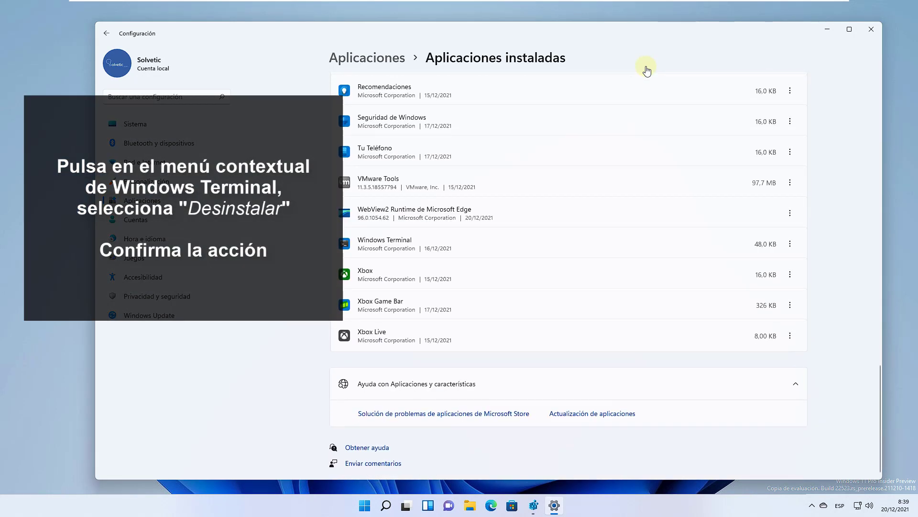
{"action": "scroll", "coordinate": [647, 71], "scroll_direction": "up", "scroll_amount": 4}
{"action": "scroll", "coordinate": [647, 71], "scroll_direction": "down", "scroll_amount": 4}
{"action": "key", "text": "Up"}
{"action": "key", "text": "Return"}
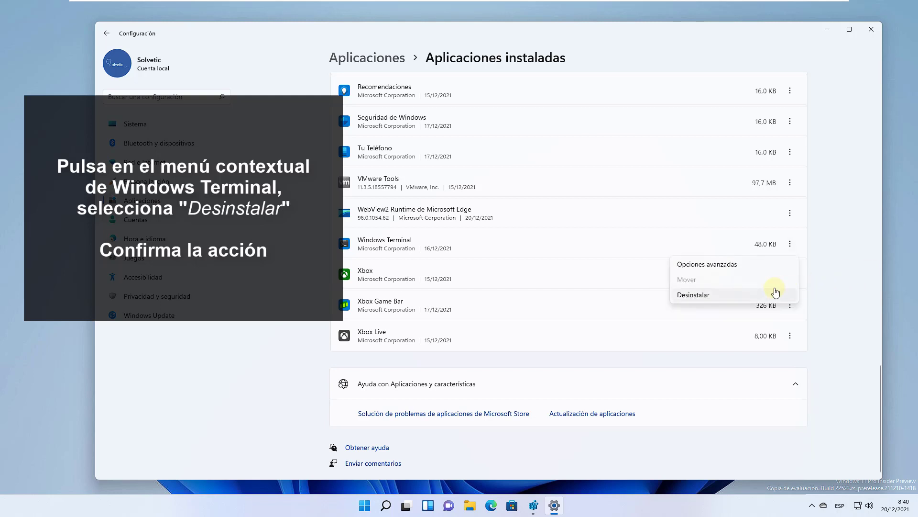
{"action": "left_click", "coordinate": [773, 289]}
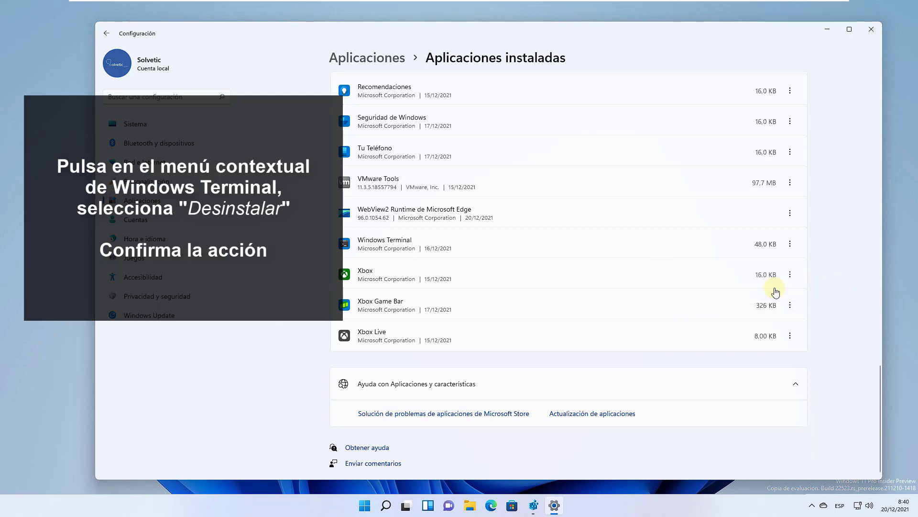
{"action": "left_click", "coordinate": [769, 294]}
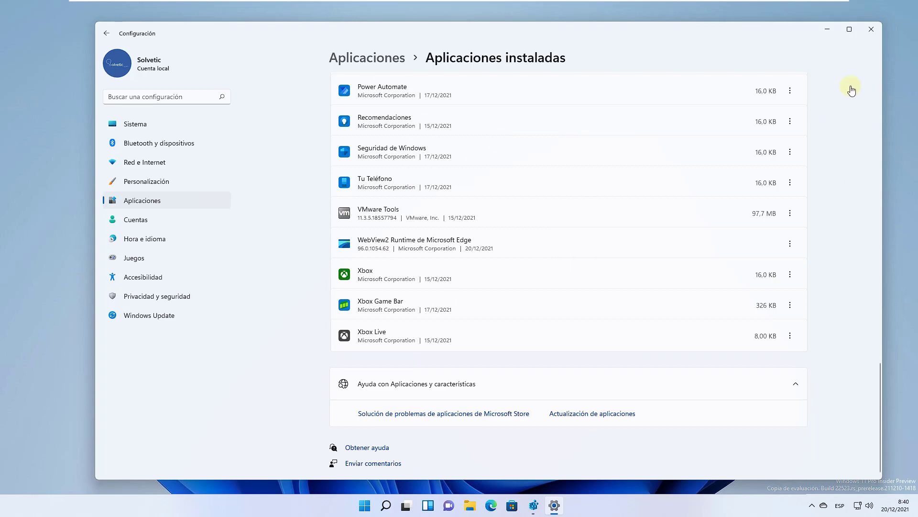
{"action": "left_click", "coordinate": [871, 29]}
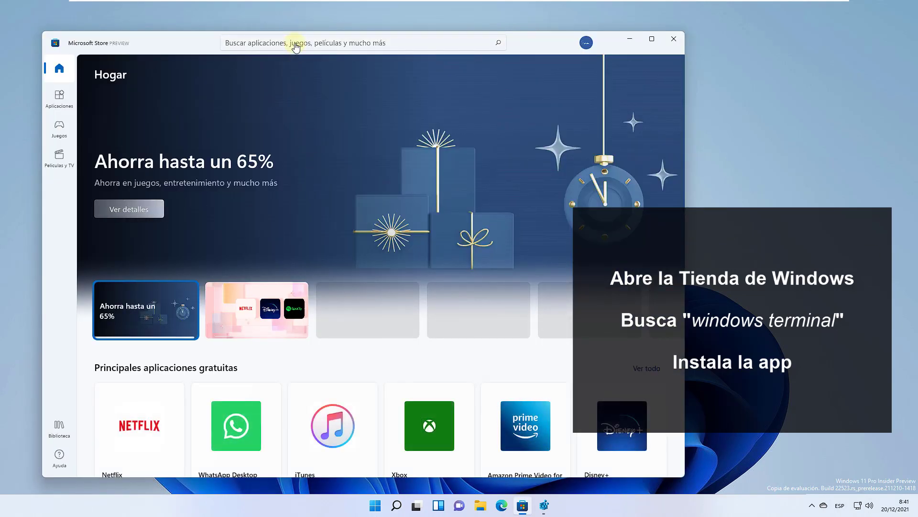
- Search the Microsoft Store for "windows terminal", get the Windows Terminal app by Microsoft Corporation, and close the Store
{"action": "left_click", "coordinate": [295, 45]}
{"action": "type", "text": "windows "}
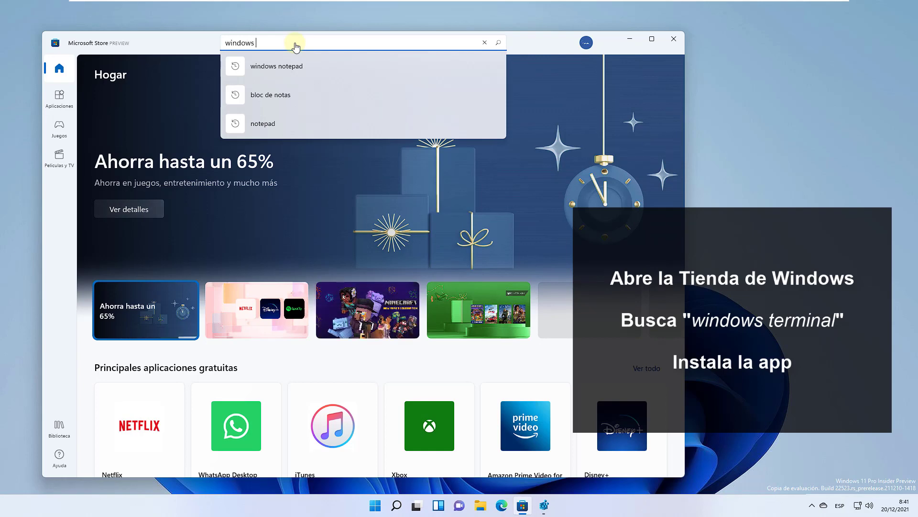
{"action": "type", "text": "terminal"}
{"action": "key", "text": "Return"}
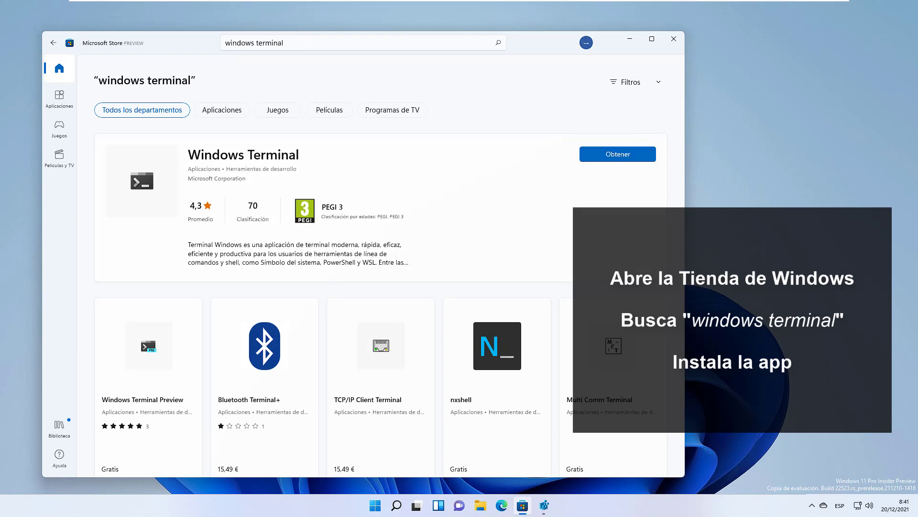
{"action": "left_click", "coordinate": [645, 209]}
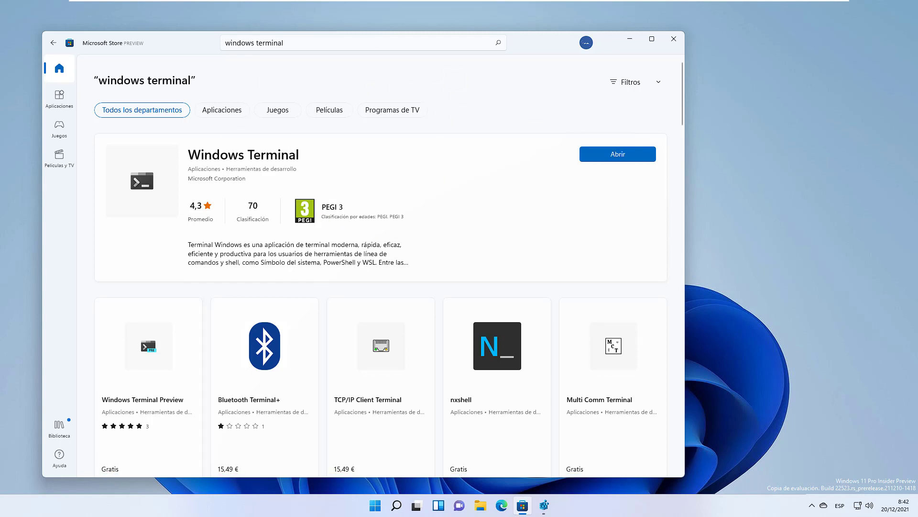
{"action": "left_click", "coordinate": [674, 39]}
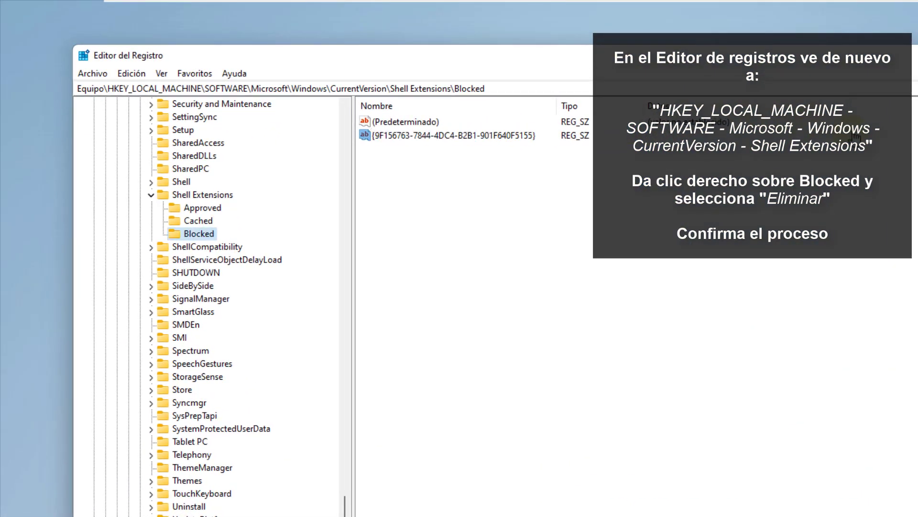
- Delete the Blocked key under Shell Extensions in the Registry Editor, confirm the deletion, and minimize the editor
{"action": "right_click", "coordinate": [206, 234]}
{"action": "key", "text": "Down"}
{"action": "key", "text": "Down"}
{"action": "key", "text": "Down"}
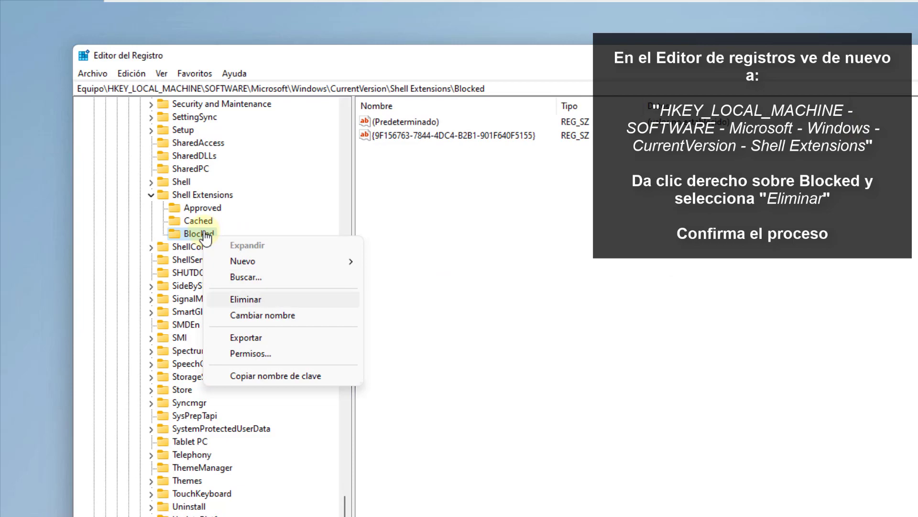
{"action": "key", "text": "Return"}
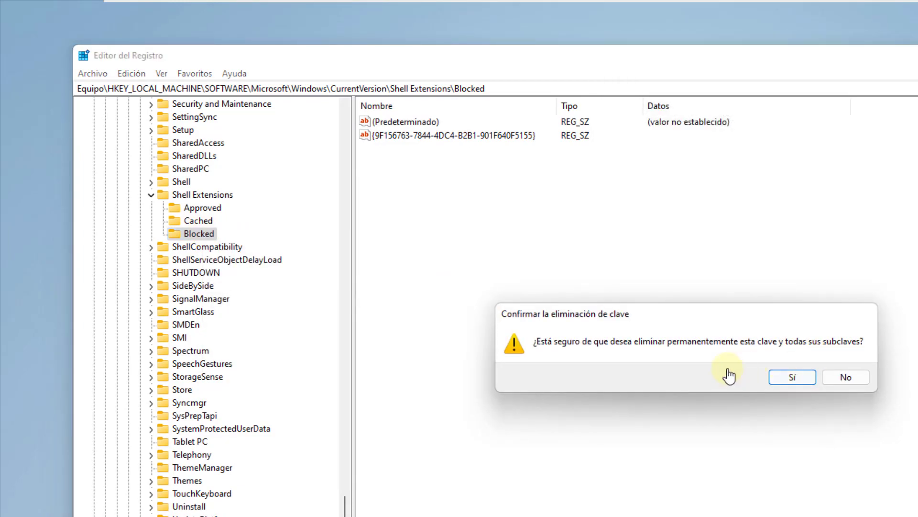
{"action": "key", "text": "Return"}
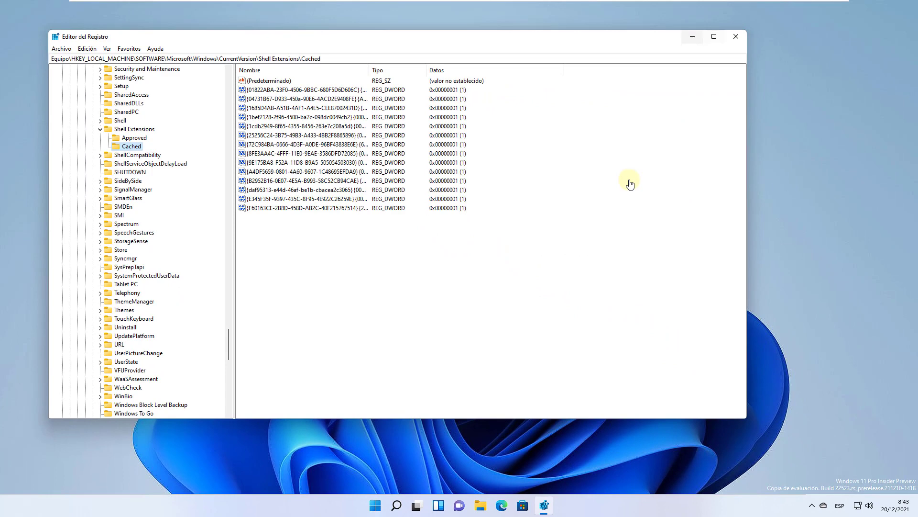
{"action": "left_click", "coordinate": [693, 36]}
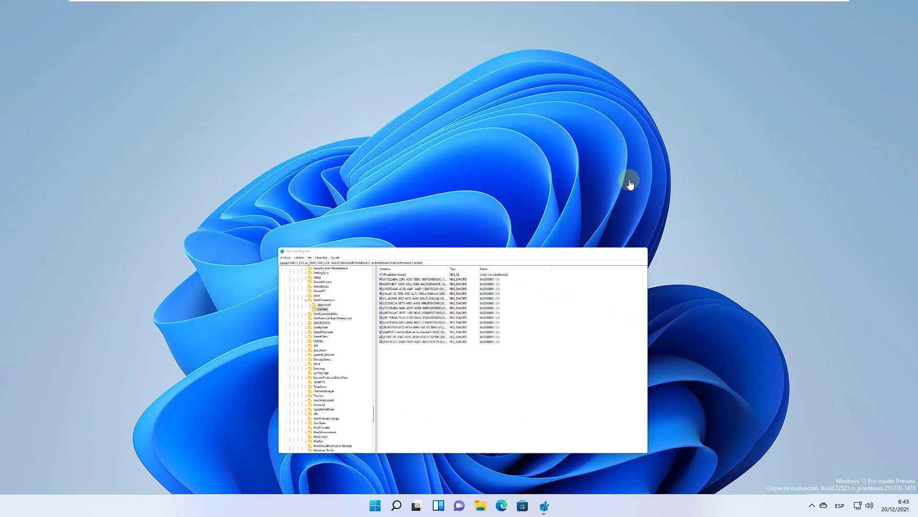
- Open Task Manager, restart the Windows Explorer (Explorador de Windows) process, and close Task Manager
{"action": "key", "text": "super"}
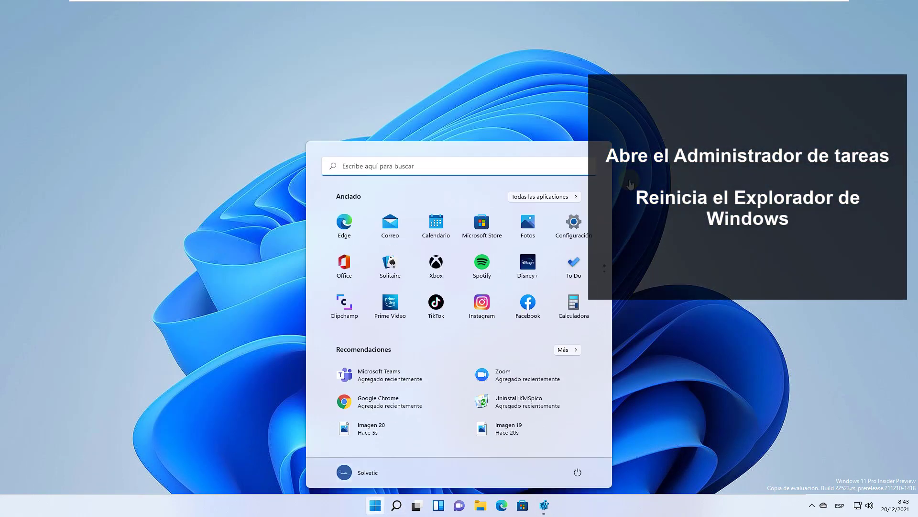
{"action": "key", "text": "super"}
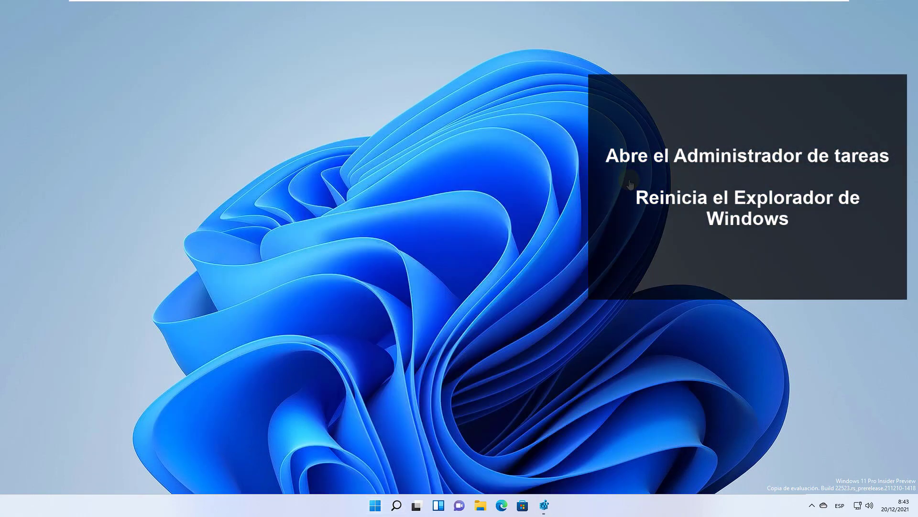
{"action": "key", "text": "super+x"}
{"action": "key", "text": "t"}
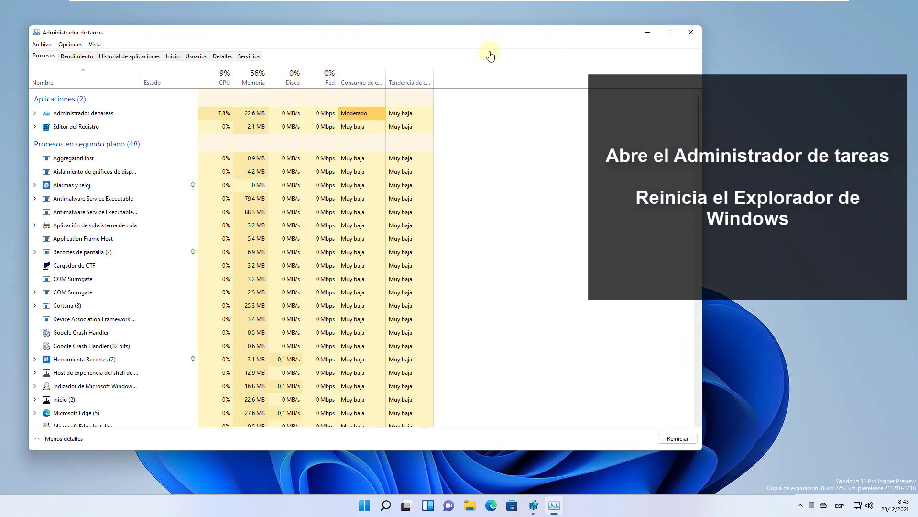
{"action": "scroll", "coordinate": [489, 52], "scroll_direction": "down", "scroll_amount": 7}
{"action": "scroll", "coordinate": [490, 56], "scroll_direction": "down", "scroll_amount": 2}
{"action": "scroll", "coordinate": [490, 55], "scroll_direction": "up", "scroll_amount": 3}
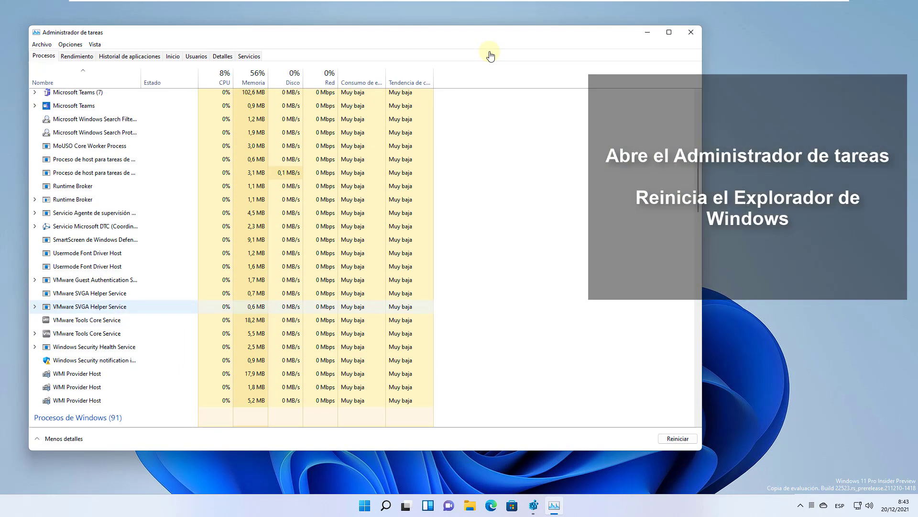
{"action": "scroll", "coordinate": [489, 56], "scroll_direction": "down", "scroll_amount": 8}
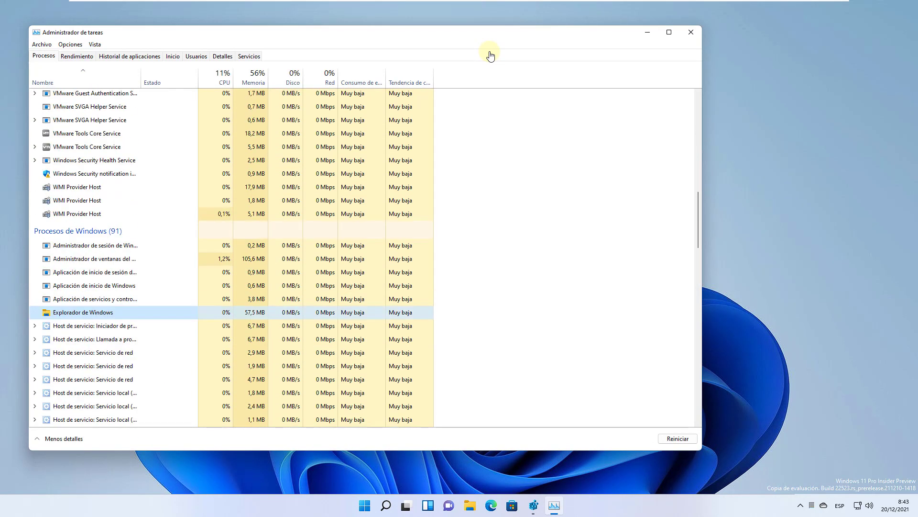
{"action": "right_click", "coordinate": [119, 312]}
{"action": "left_click", "coordinate": [145, 316]}
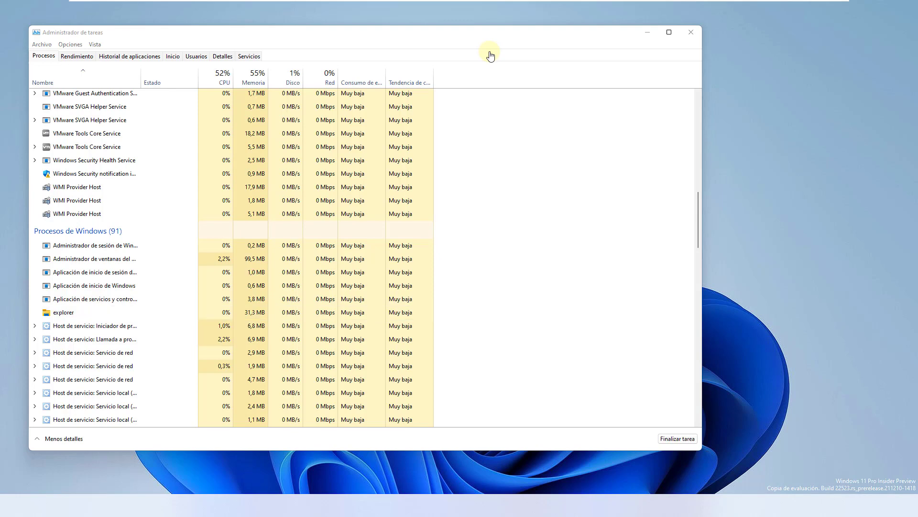
{"action": "left_click", "coordinate": [691, 33]}
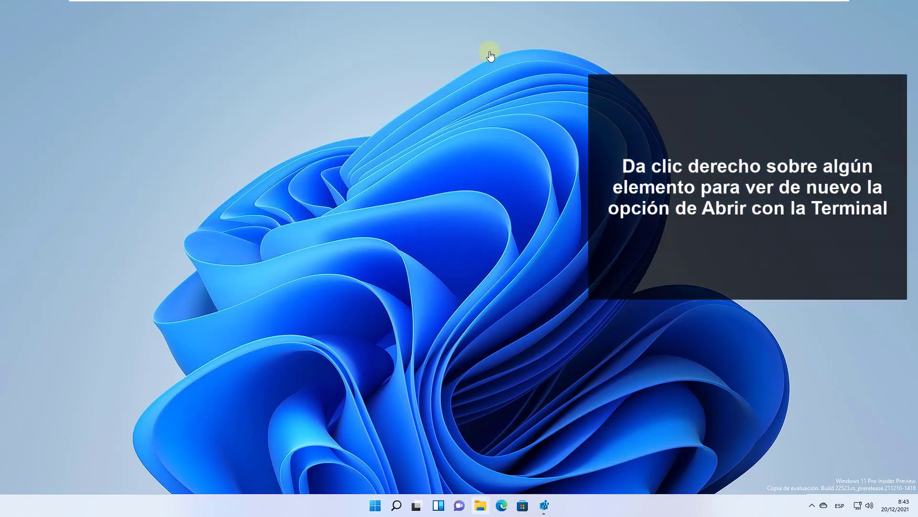
- Open drive C: in File Explorer, inspect the PerfLogs folder's context menu for the Terminal option again, and close the window
{"action": "left_click", "coordinate": [480, 505]}
{"action": "double_click", "coordinate": [175, 183]}
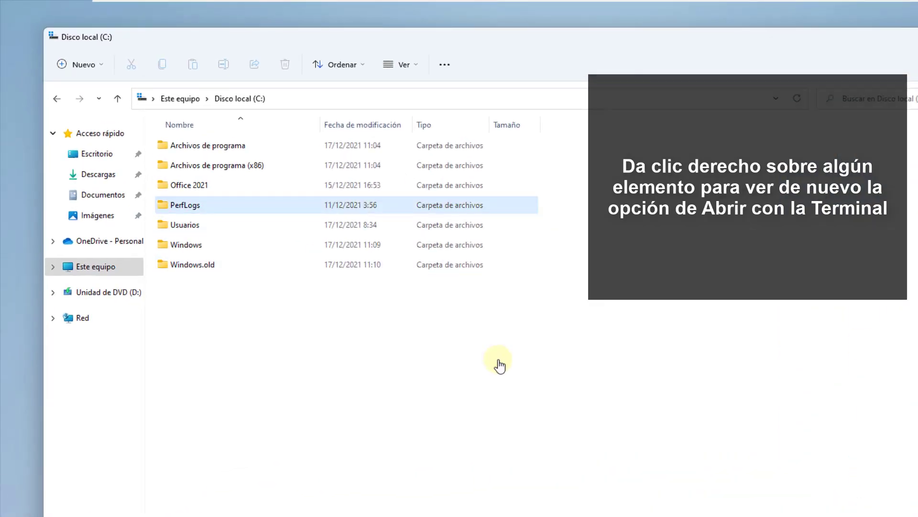
{"action": "right_click", "coordinate": [140, 156]}
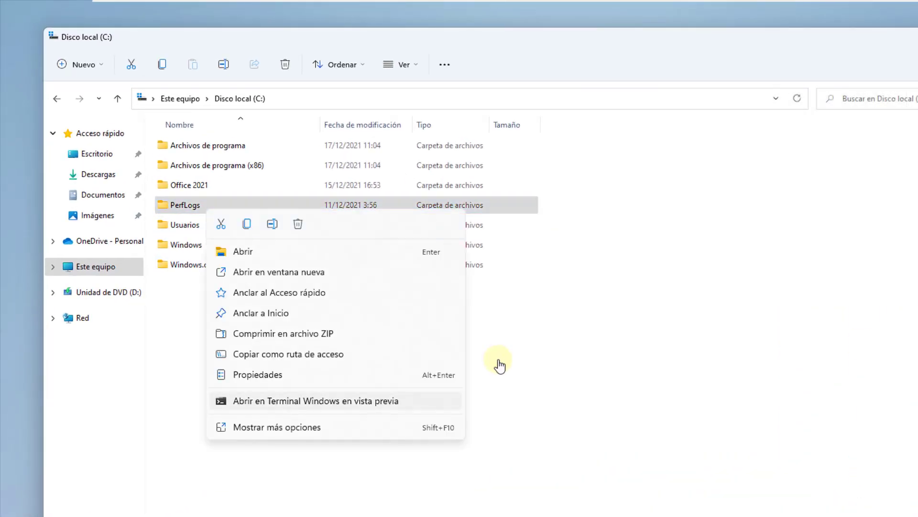
{"action": "left_click", "coordinate": [498, 360]}
{"action": "left_click", "coordinate": [768, 27]}
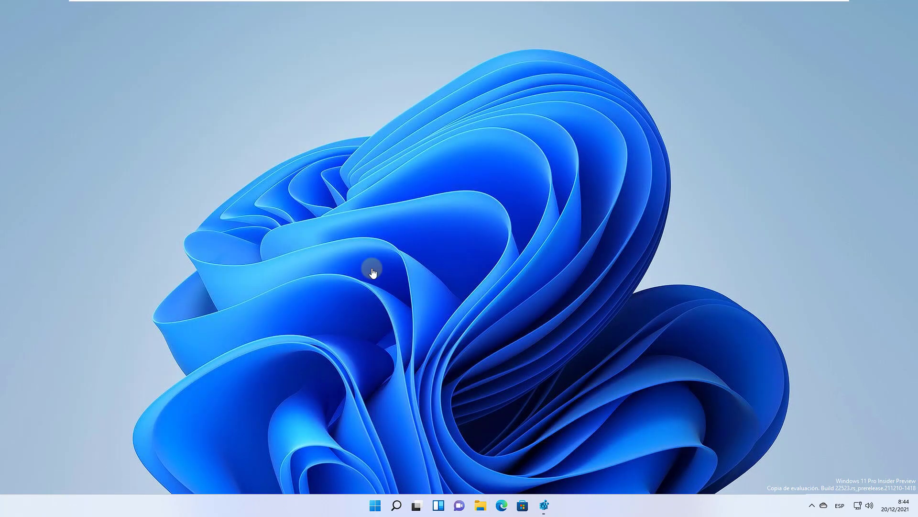